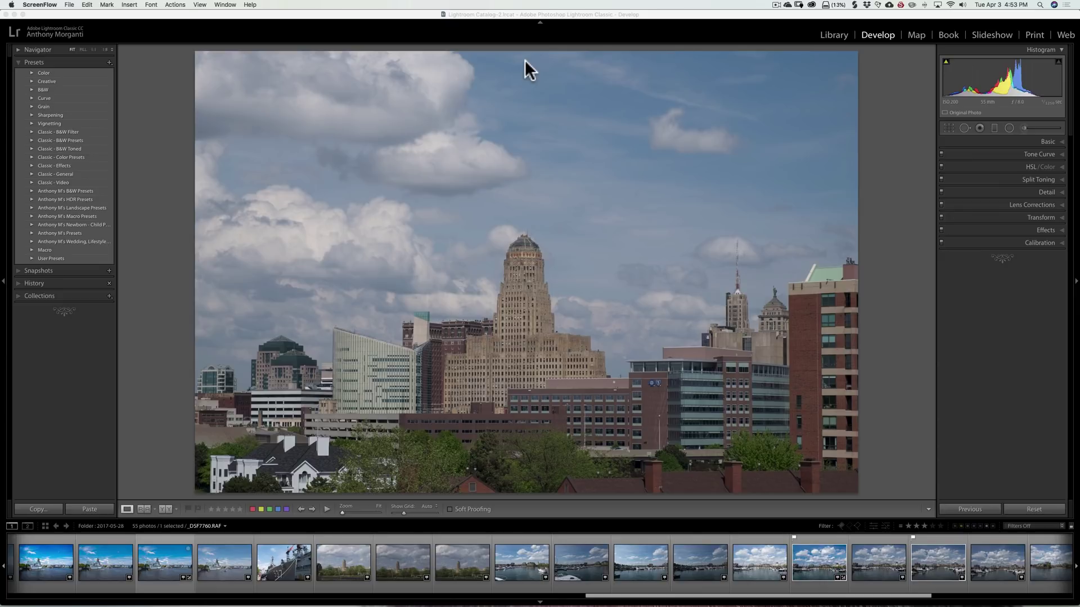
Preview the Creative presets, show the Navigator preview, then collapse the Creative group
{"action": "left_click", "coordinate": [32, 82]}
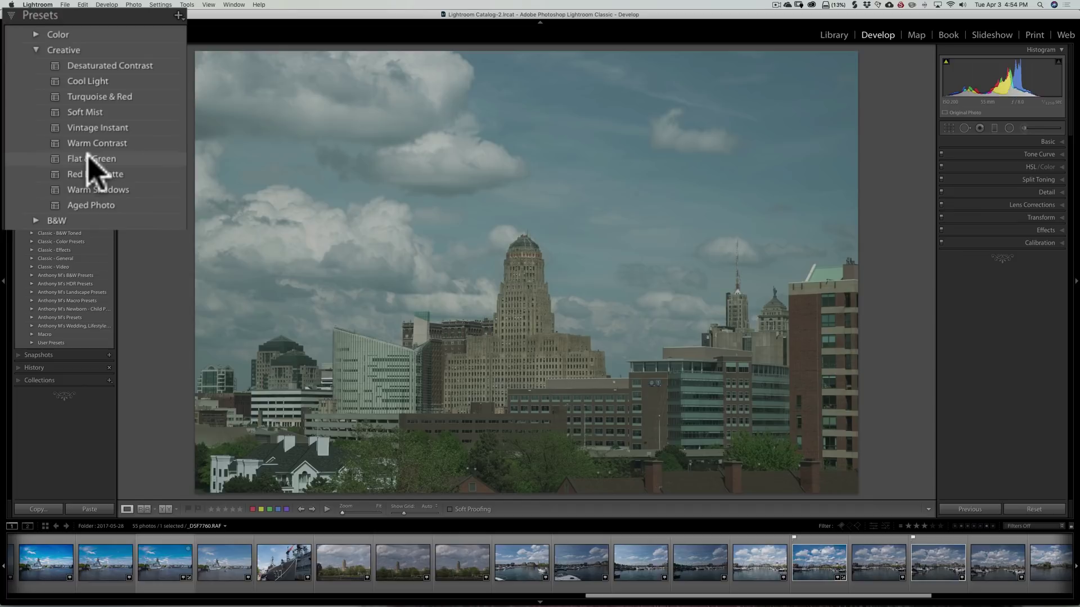
{"action": "left_click", "coordinate": [19, 51]}
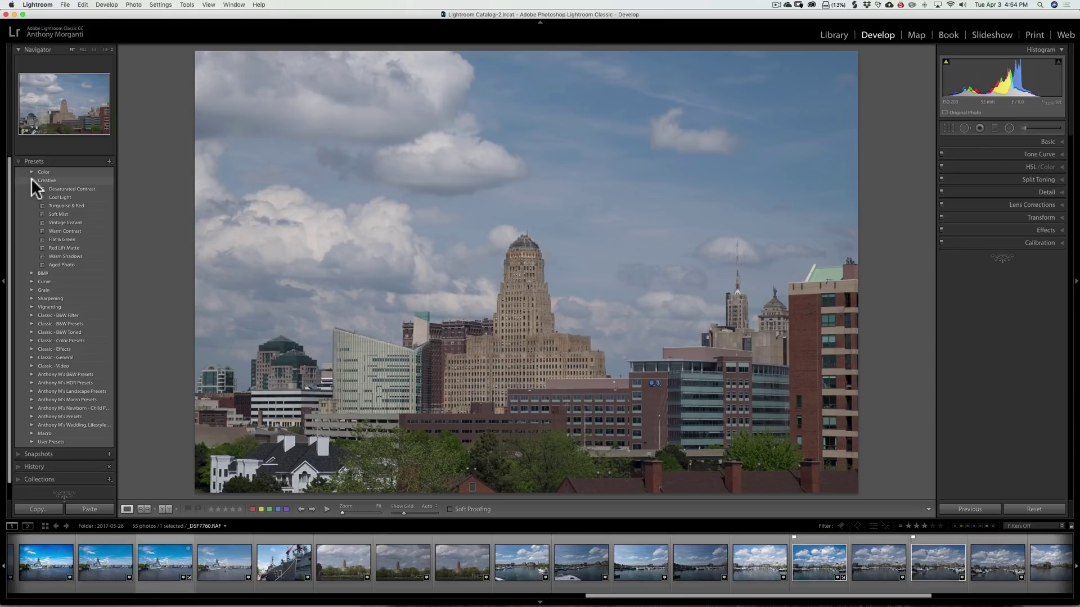
{"action": "left_click", "coordinate": [31, 180]}
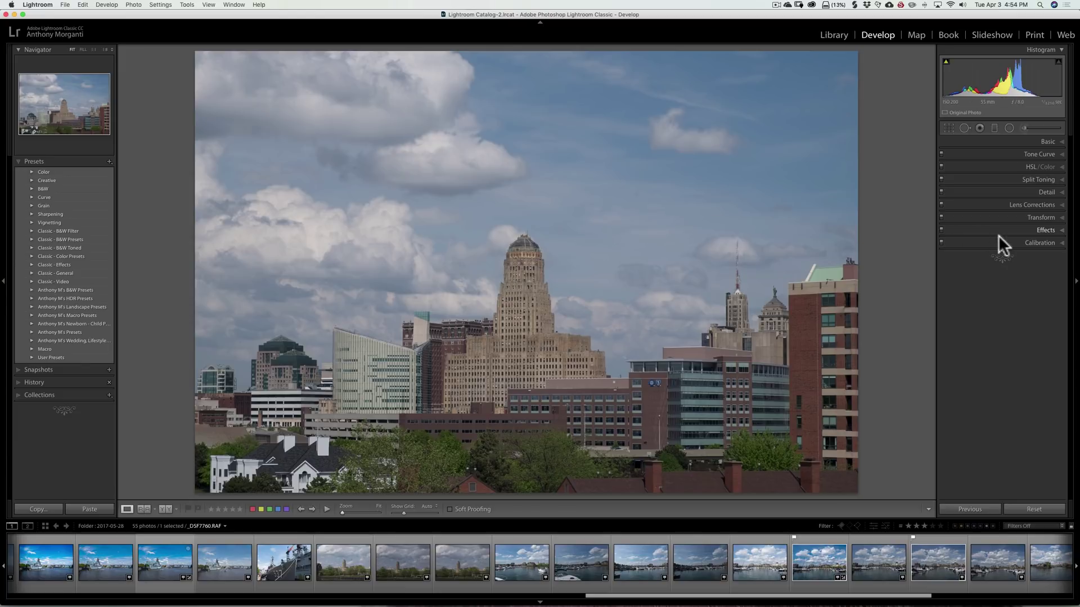
Check the Calibration panel, then show the Basic panel with the Adobe Standard profile
{"action": "left_click", "coordinate": [1018, 242]}
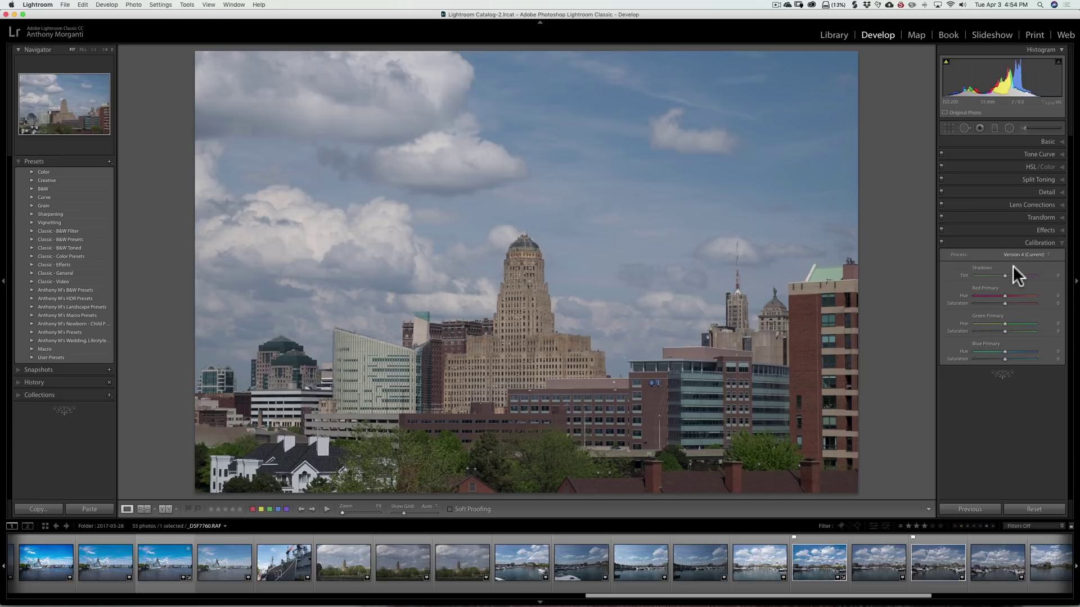
{"action": "left_click", "coordinate": [1035, 243]}
{"action": "left_click", "coordinate": [1050, 141]}
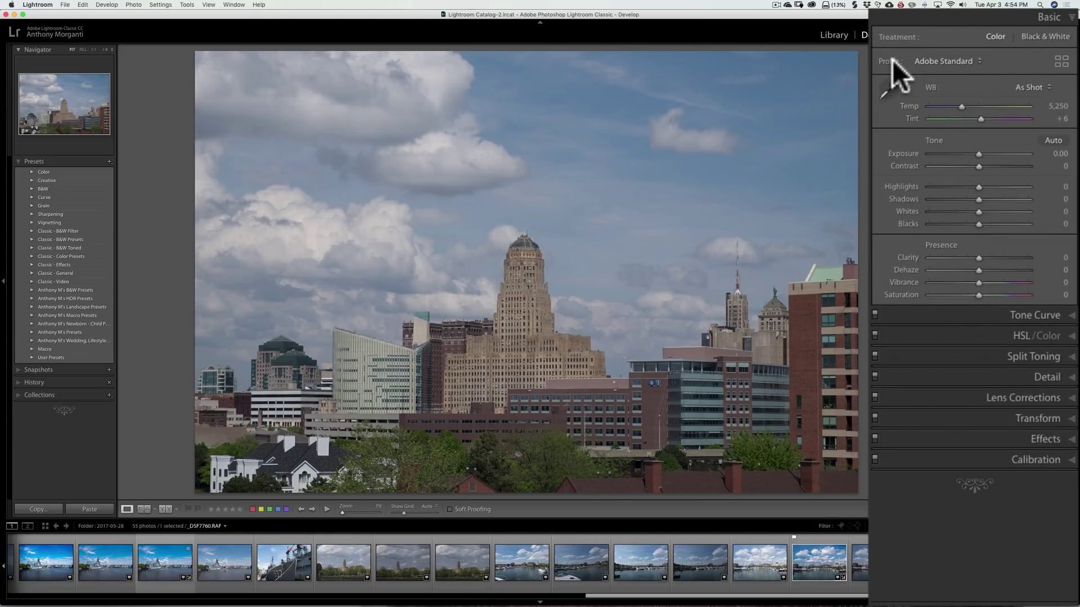
Set the profile to Adobe Landscape from the Basic panel's Profile list
{"action": "left_click", "coordinate": [973, 59]}
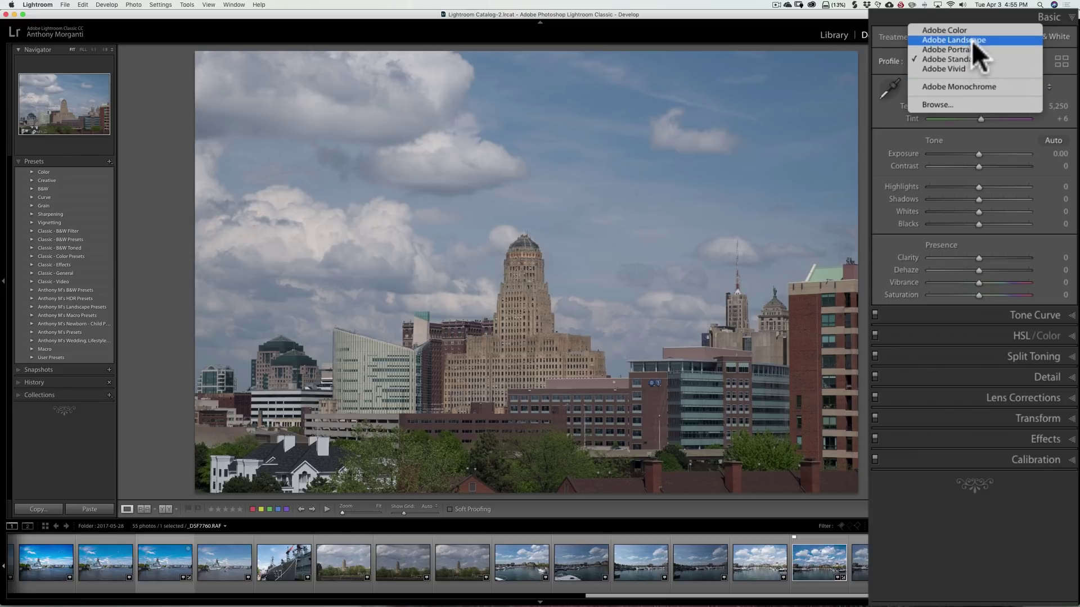
{"action": "left_click", "coordinate": [973, 39]}
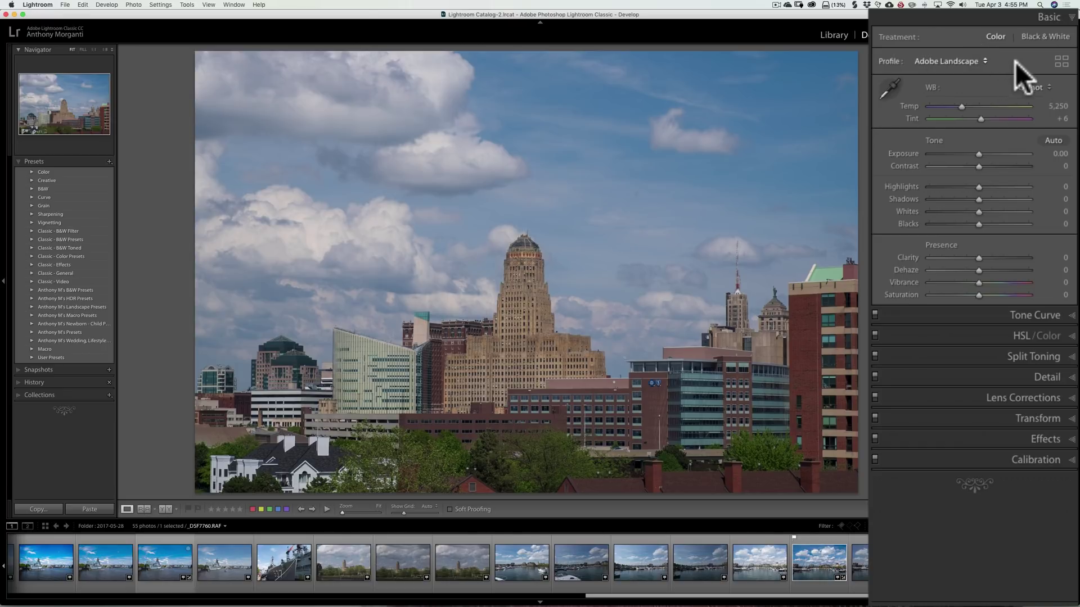
Open the full profile browser and preview the Adobe Raw profiles
{"action": "left_click", "coordinate": [1061, 62]}
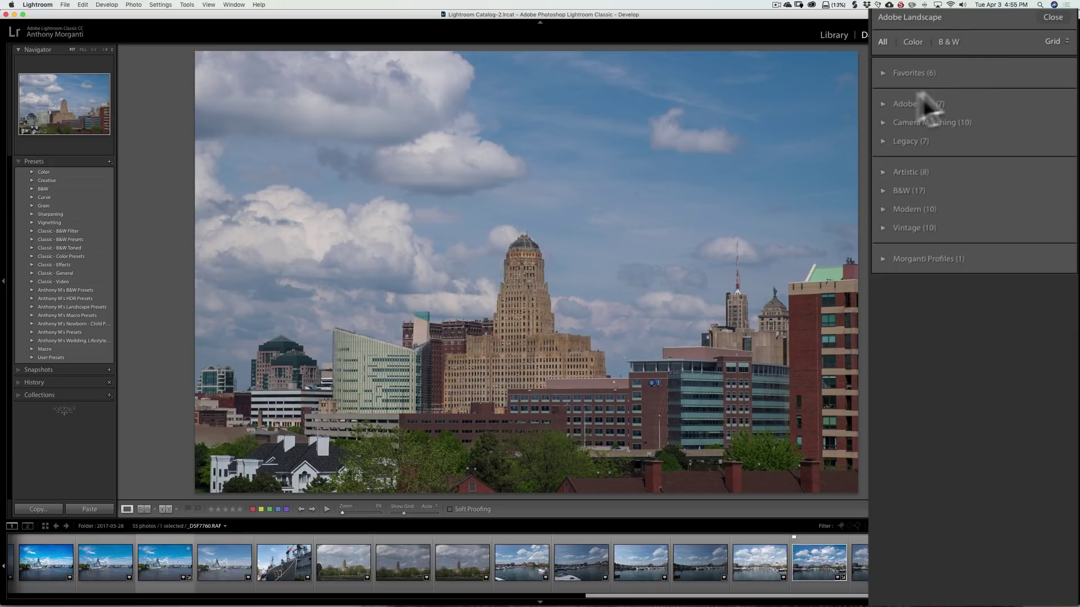
{"action": "left_click", "coordinate": [883, 103]}
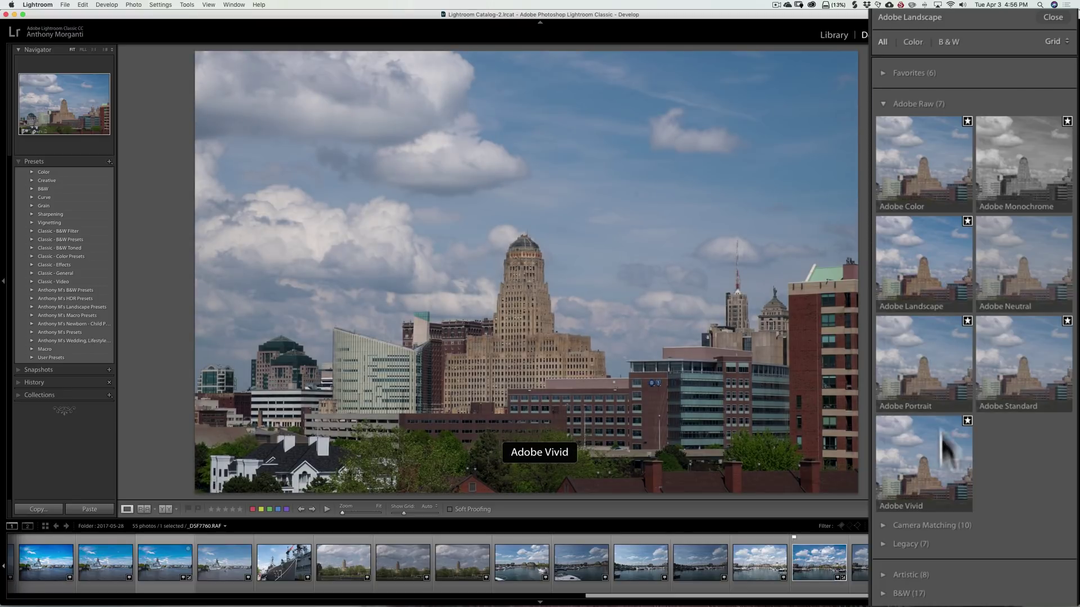
{"action": "left_click", "coordinate": [882, 103]}
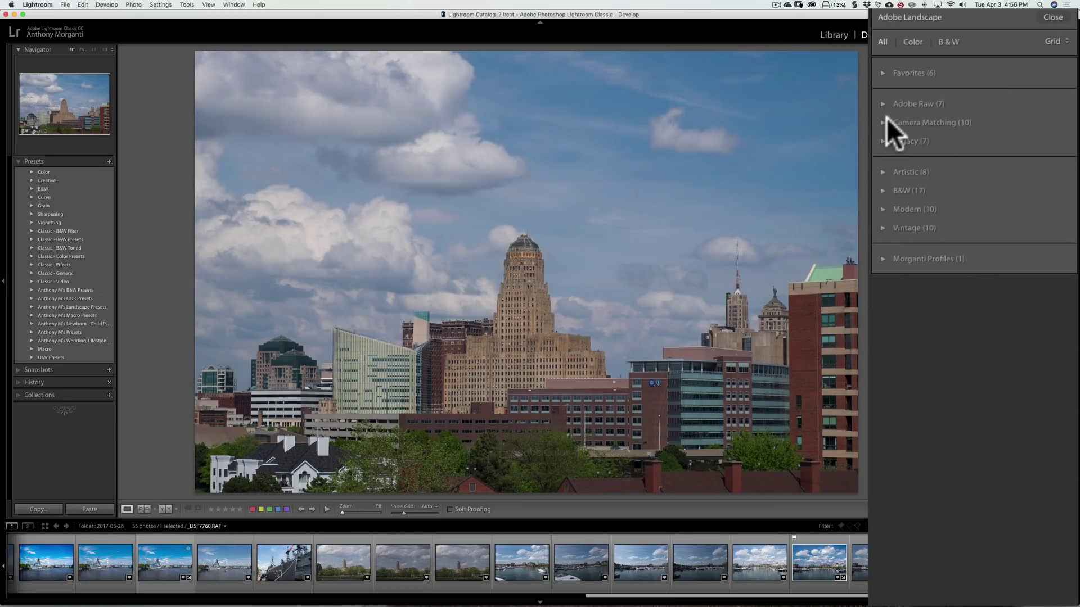
{"action": "left_click", "coordinate": [881, 123]}
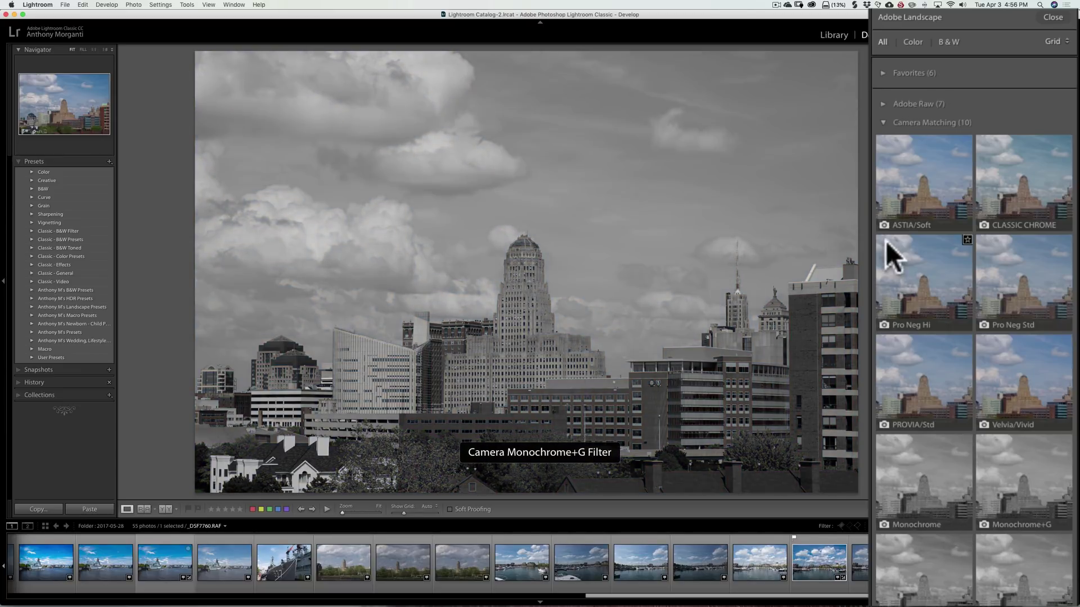
{"action": "left_click", "coordinate": [883, 121]}
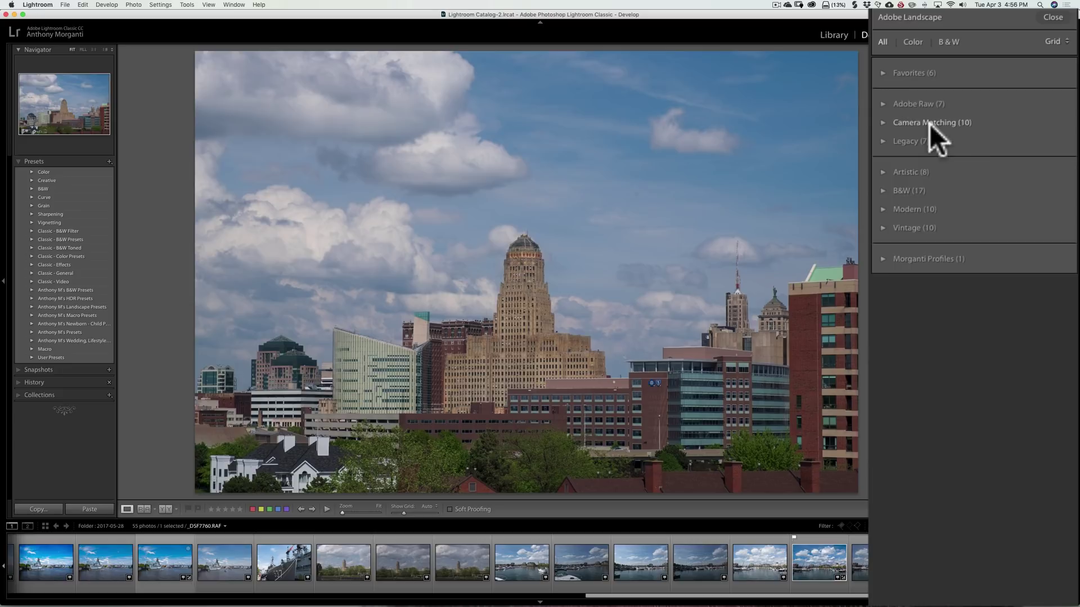
Preview the Legacy, Artistic, B&W and Modern profile groups, then show the six Favorites
{"action": "left_click", "coordinate": [881, 139]}
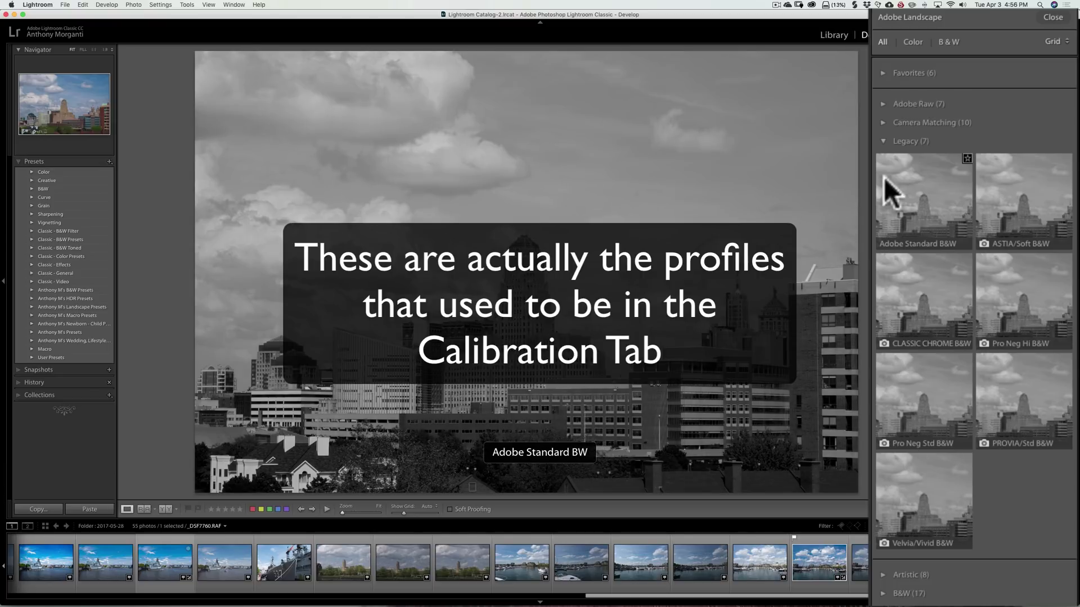
{"action": "left_click", "coordinate": [883, 139]}
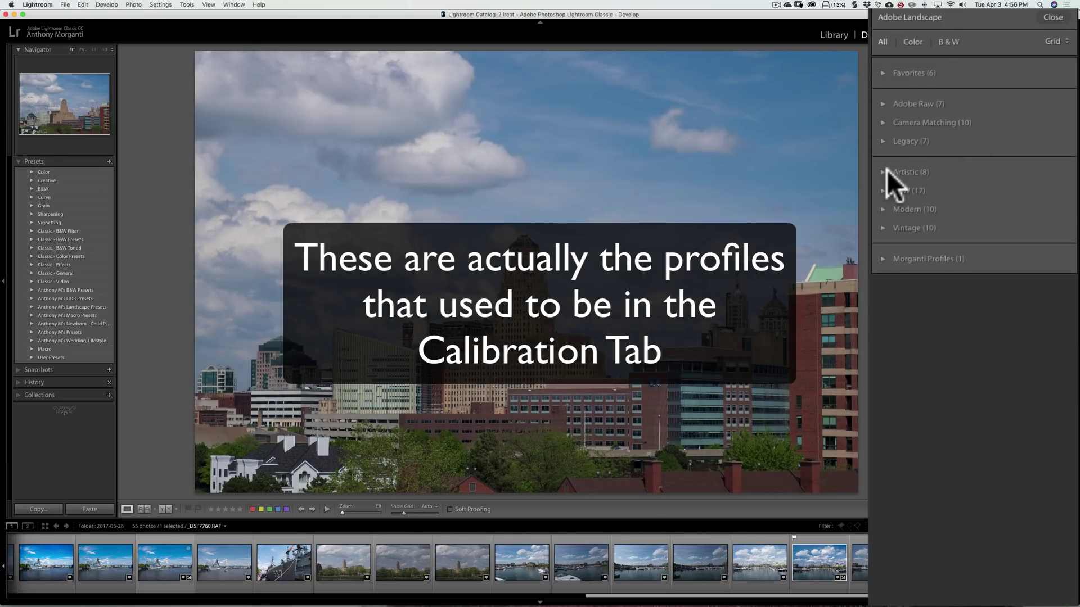
{"action": "left_click", "coordinate": [885, 170]}
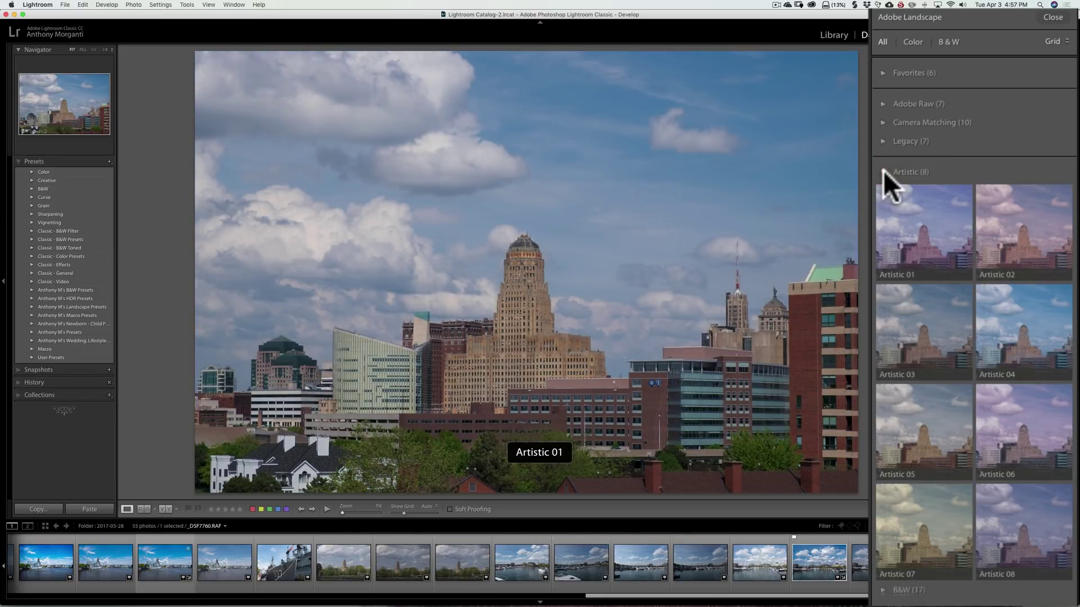
{"action": "left_click", "coordinate": [883, 171]}
{"action": "left_click", "coordinate": [884, 190]}
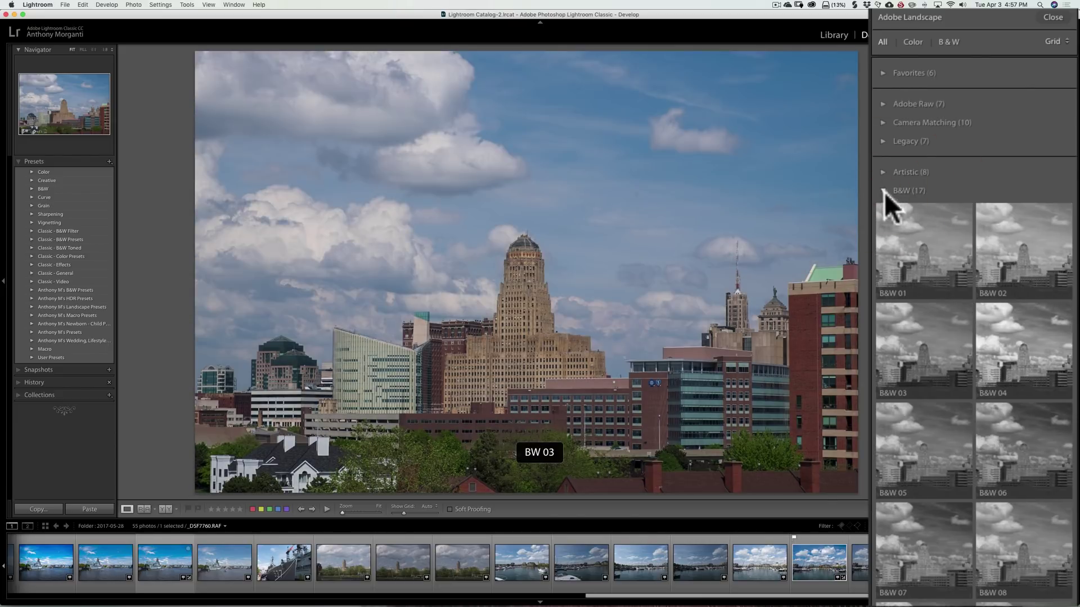
{"action": "left_click", "coordinate": [884, 191]}
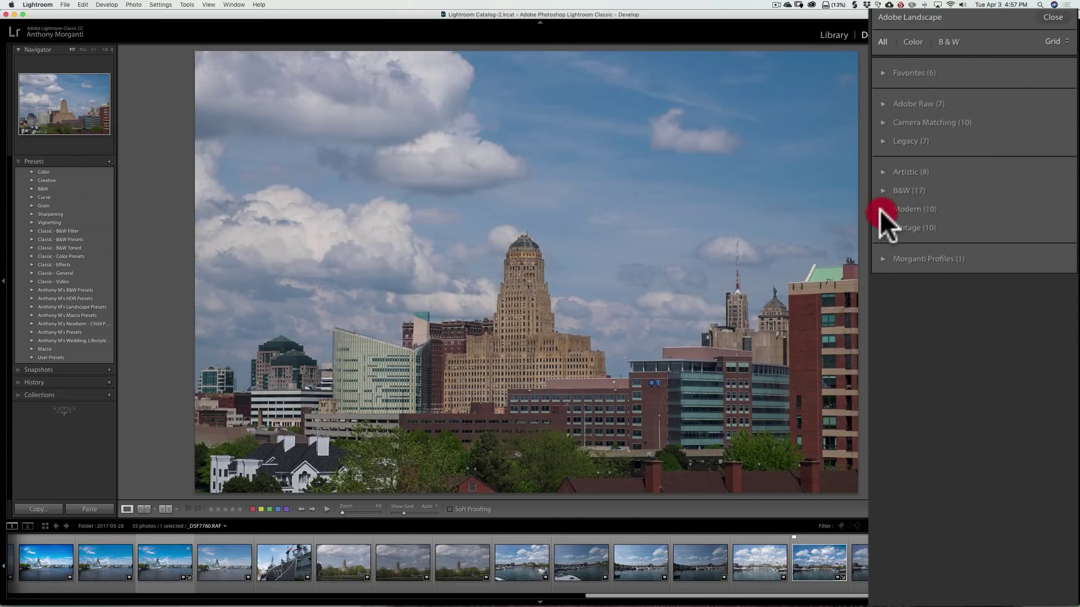
{"action": "left_click", "coordinate": [883, 210]}
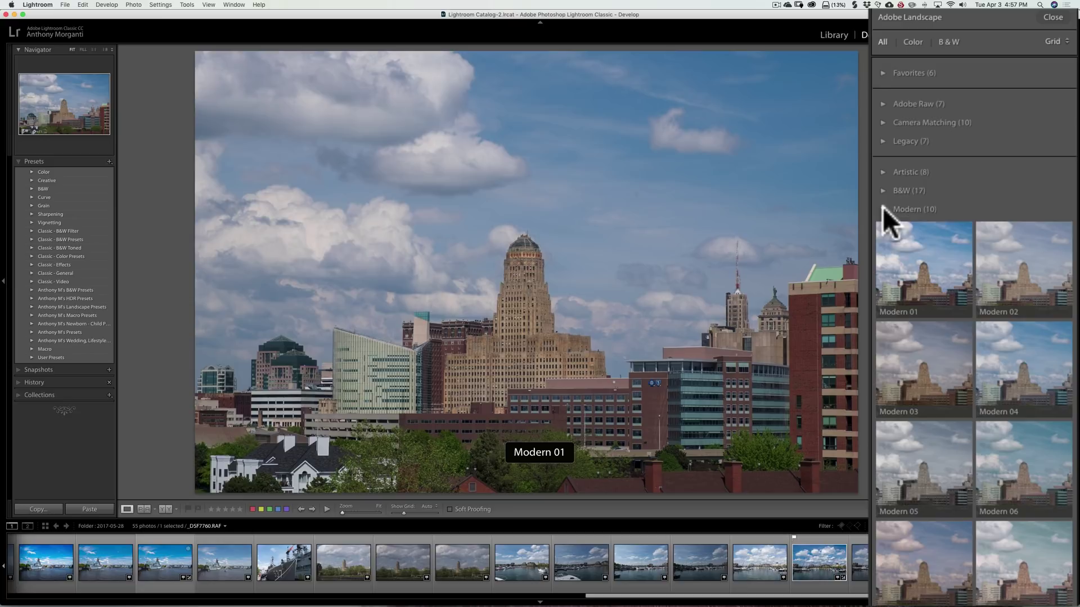
{"action": "left_click", "coordinate": [883, 208]}
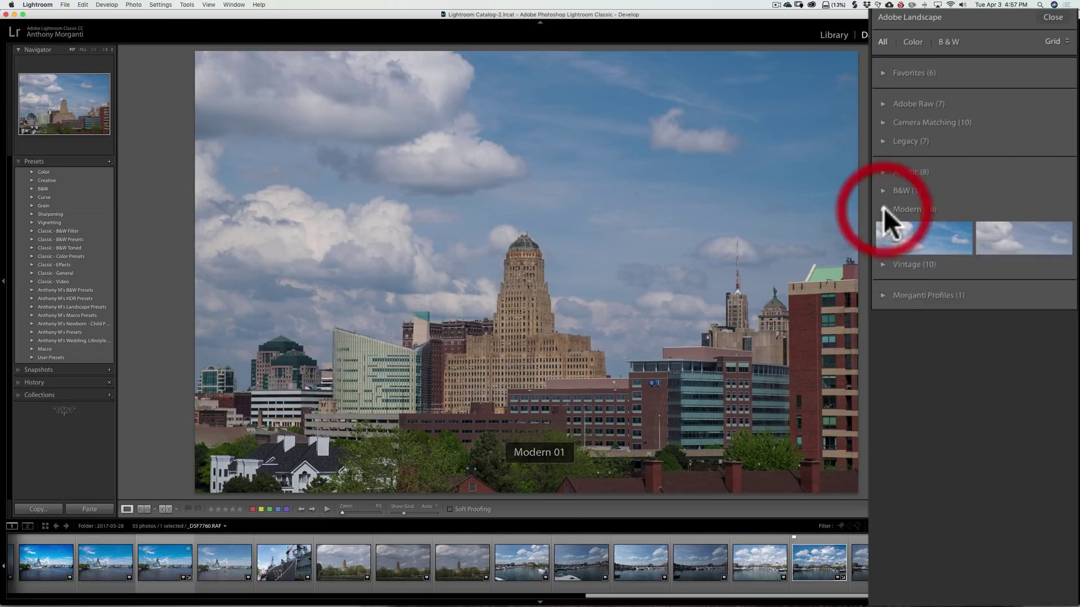
{"action": "left_click", "coordinate": [885, 72]}
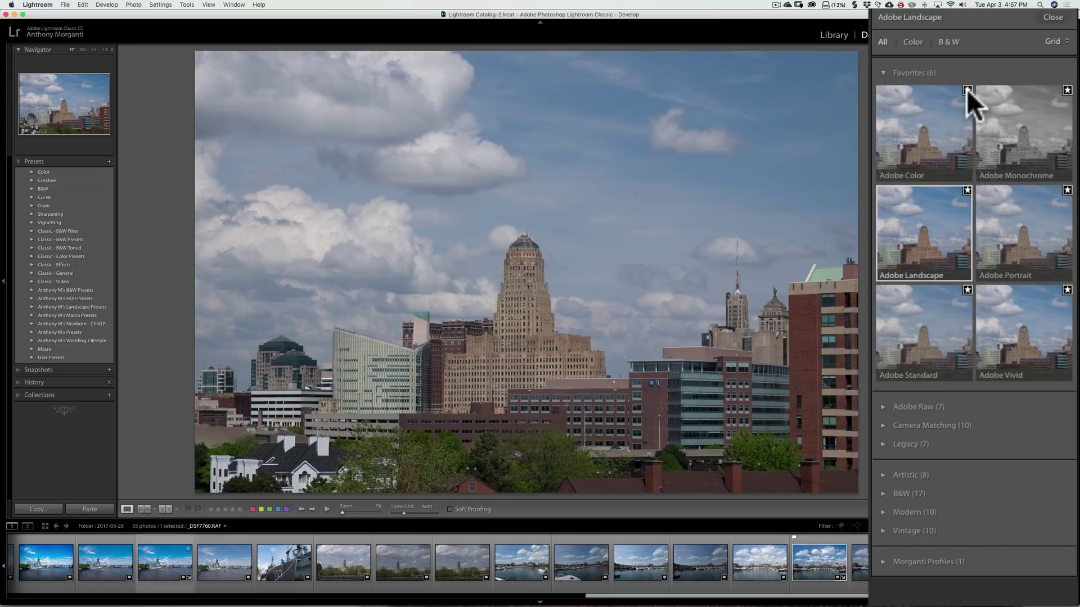
{"action": "left_click", "coordinate": [885, 72]}
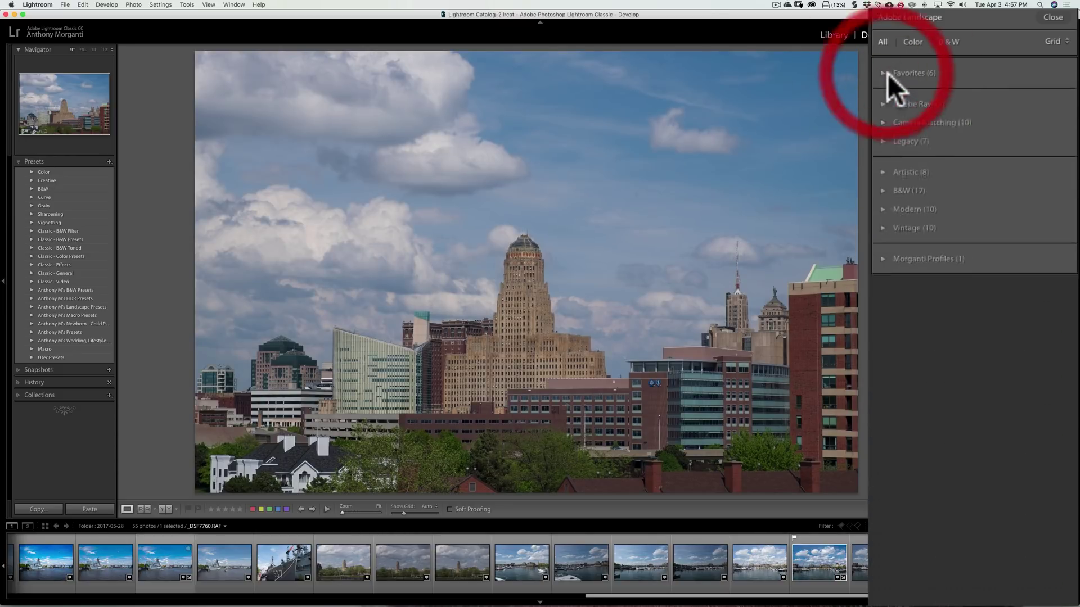
{"action": "left_click", "coordinate": [883, 171]}
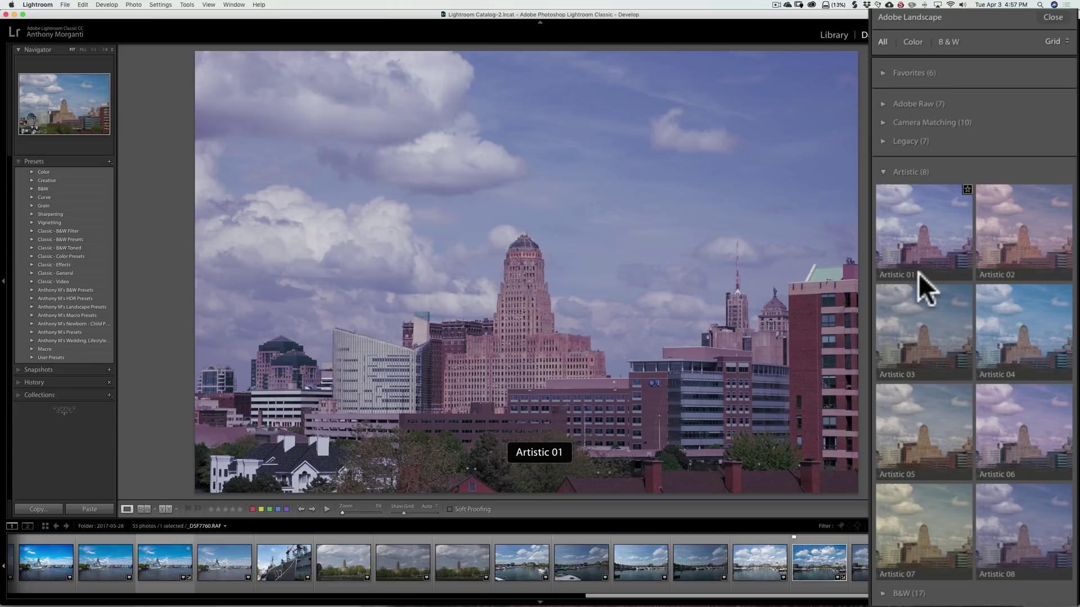
{"action": "left_click", "coordinate": [966, 189]}
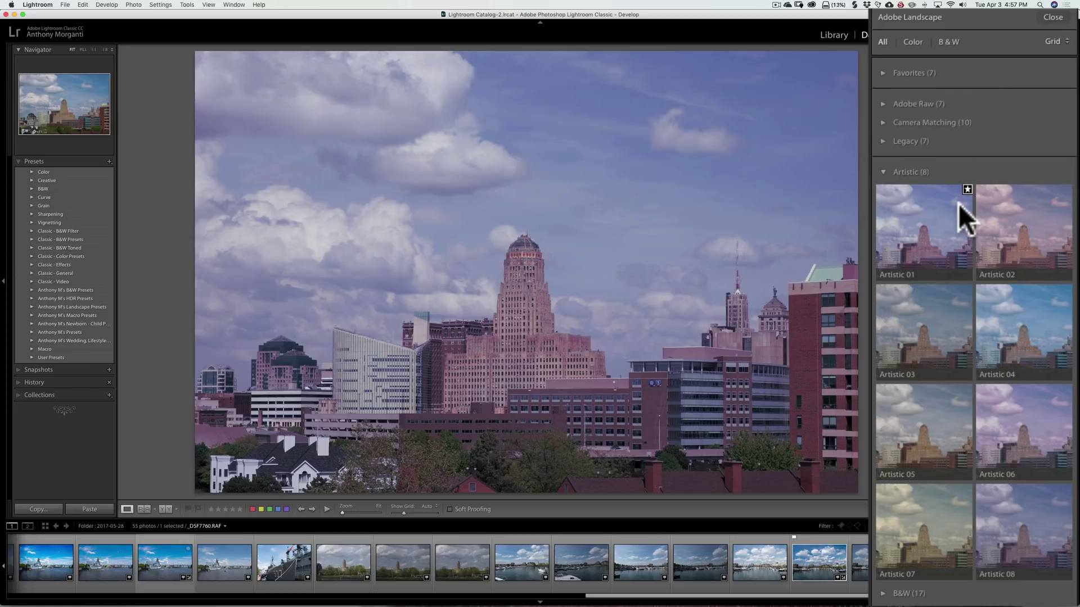
{"action": "left_click", "coordinate": [882, 73]}
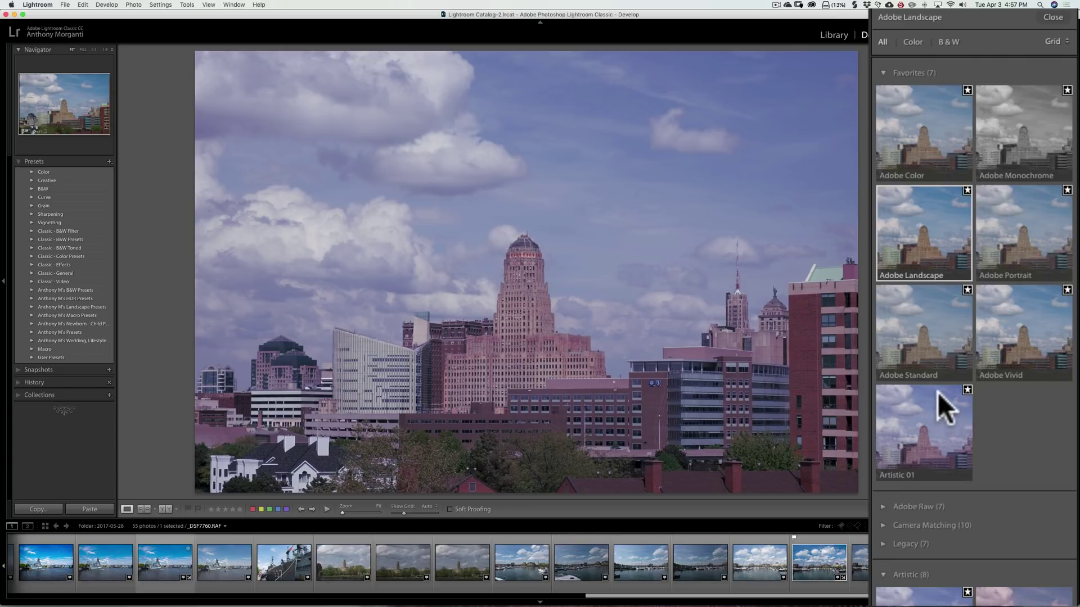
{"action": "left_click", "coordinate": [967, 389]}
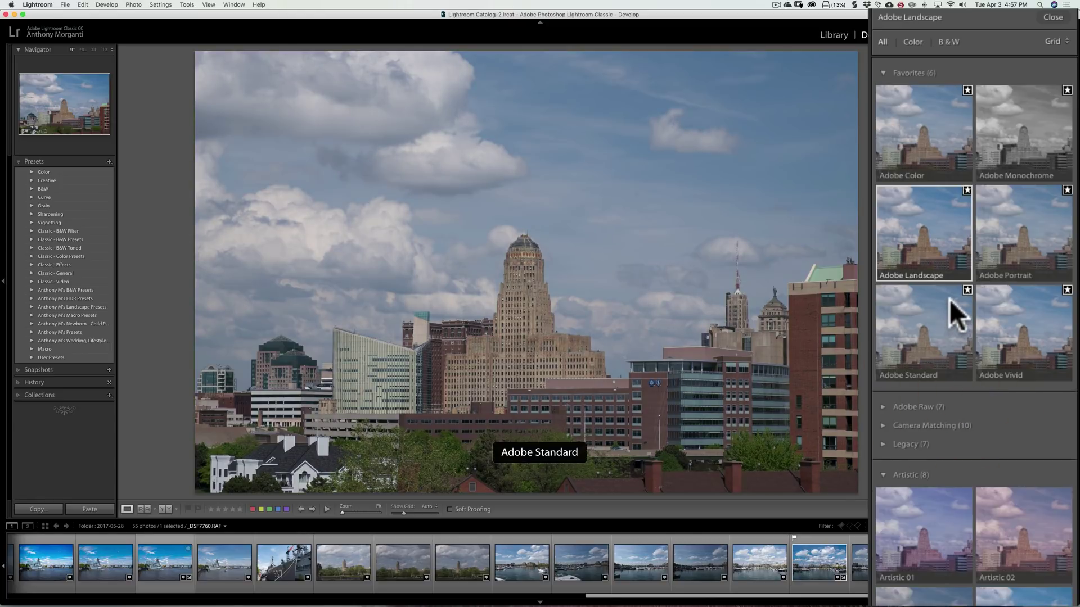
{"action": "left_click", "coordinate": [882, 71]}
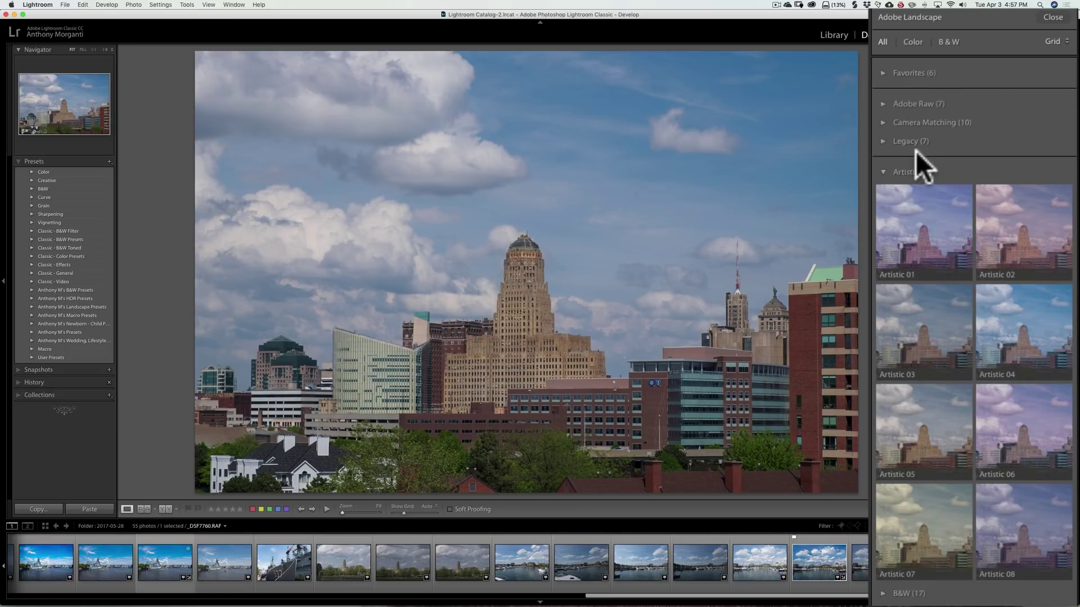
{"action": "left_click", "coordinate": [897, 169]}
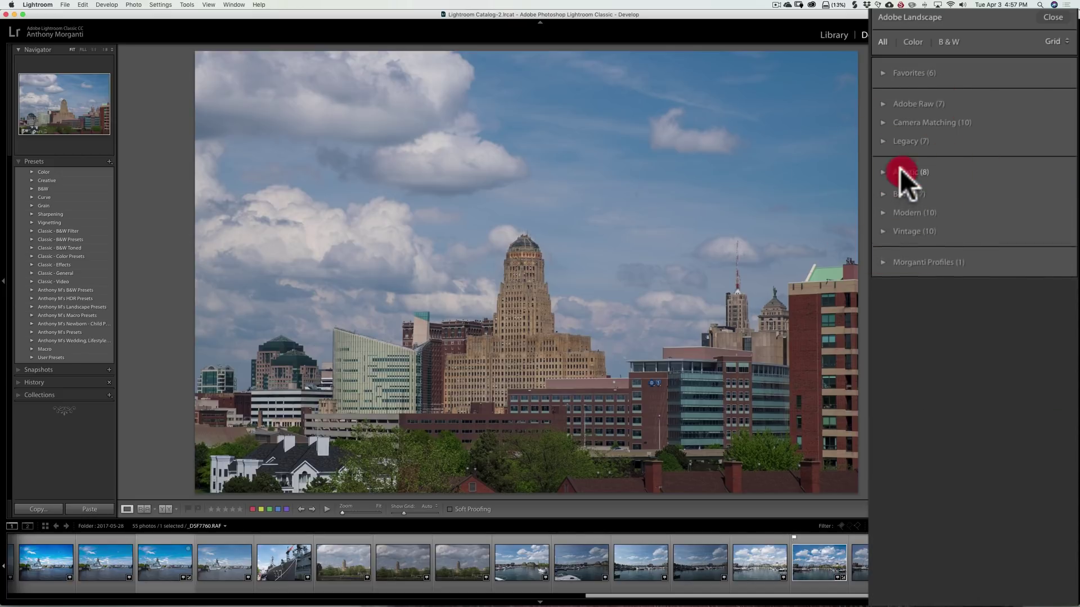
{"action": "left_click", "coordinate": [900, 168]}
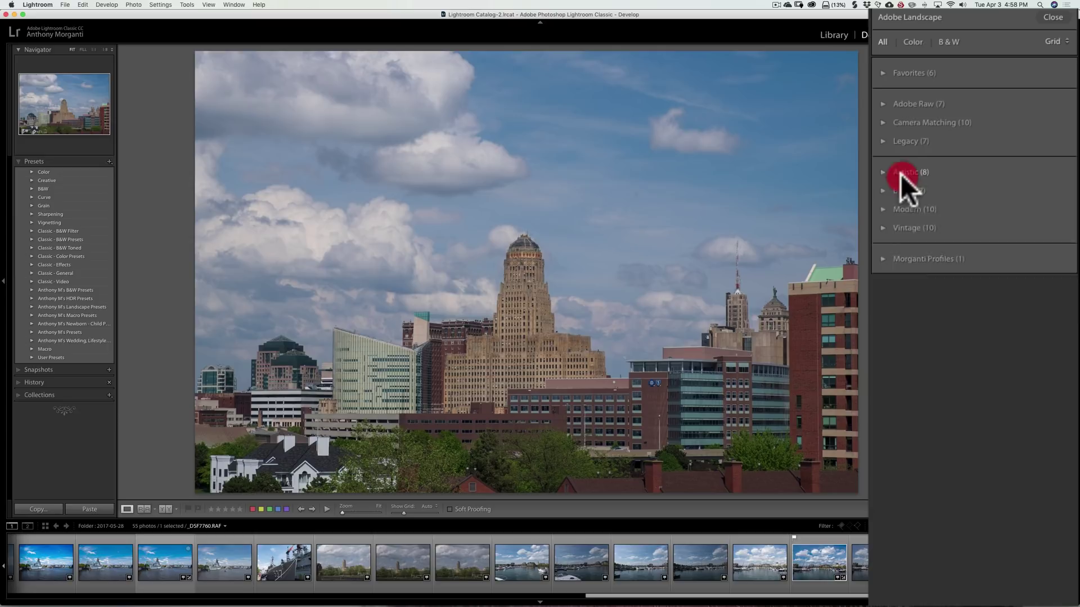
{"action": "left_click", "coordinate": [901, 172]}
Apply Artistic 01, test its Amount slider, and reset the Amount to 100
{"action": "left_click", "coordinate": [918, 228]}
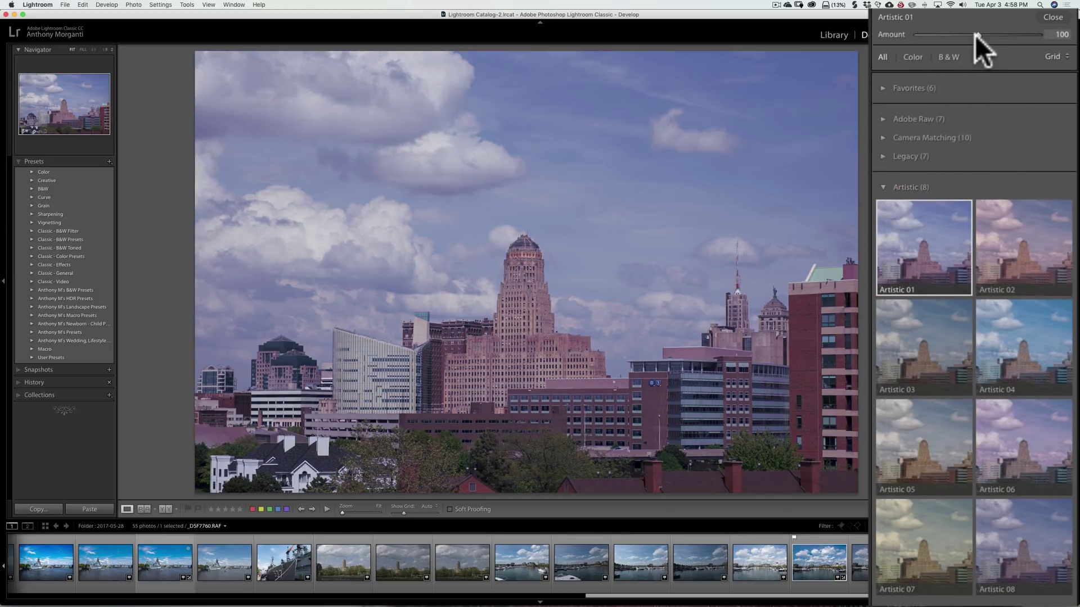
{"action": "left_click_drag", "start_coordinate": [978, 34], "coordinate": [918, 32]}
{"action": "mouse_move", "coordinate": [920, 32]}
{"action": "left_mouse_down"}
{"action": "mouse_move", "coordinate": [1033, 33]}
{"action": "mouse_move", "coordinate": [950, 29]}
{"action": "left_mouse_up"}
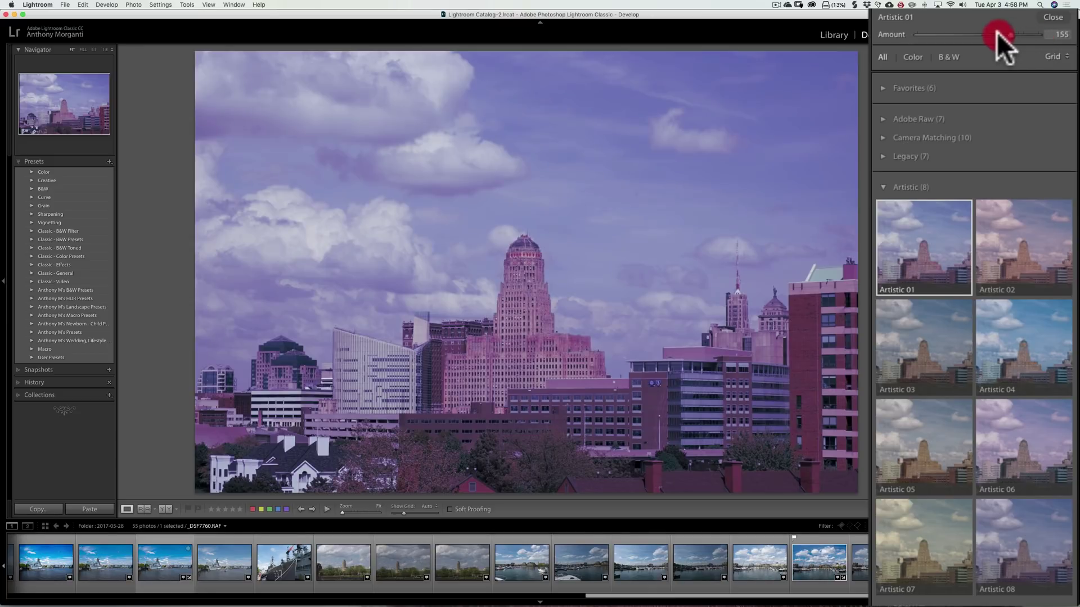
{"action": "double_click", "coordinate": [951, 34]}
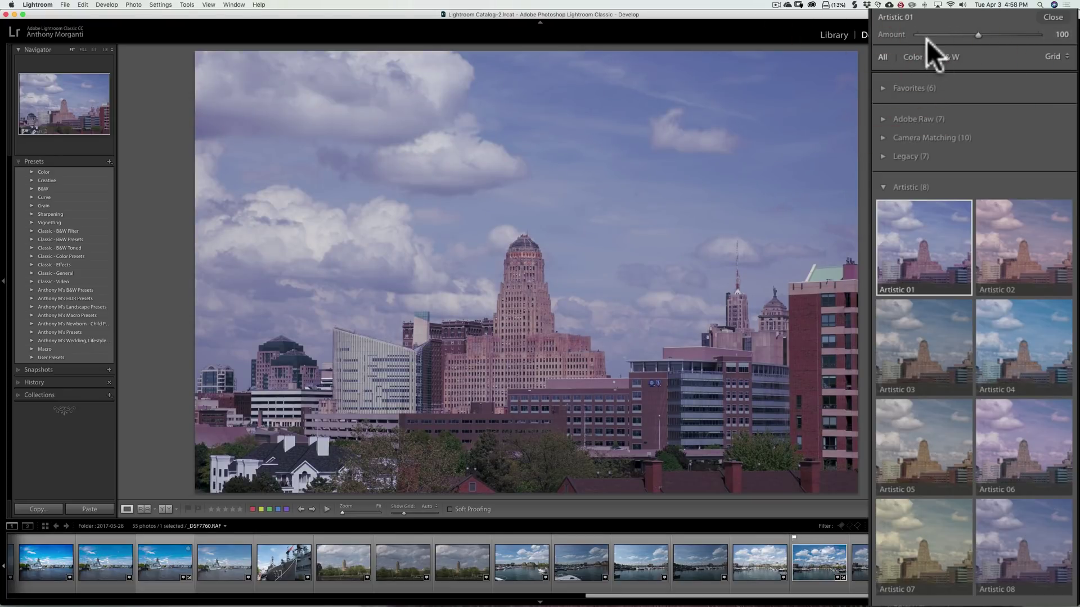
{"action": "left_click", "coordinate": [907, 187]}
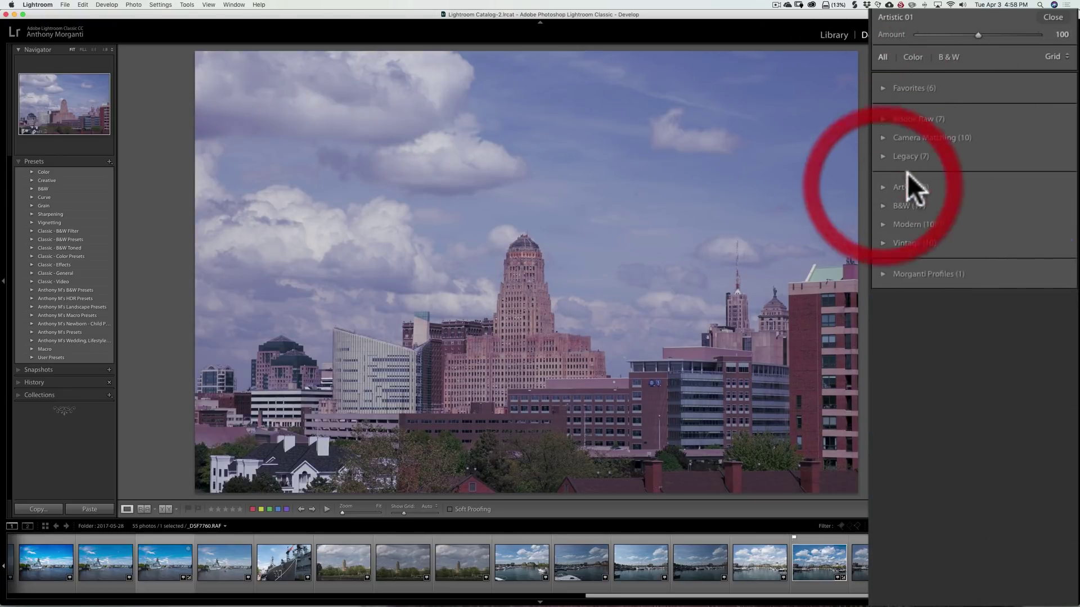
{"action": "left_click", "coordinate": [882, 154]}
Try the Adobe Standard B&W and Camera ASTIA/Soft profiles on the photo
{"action": "left_click", "coordinate": [913, 192]}
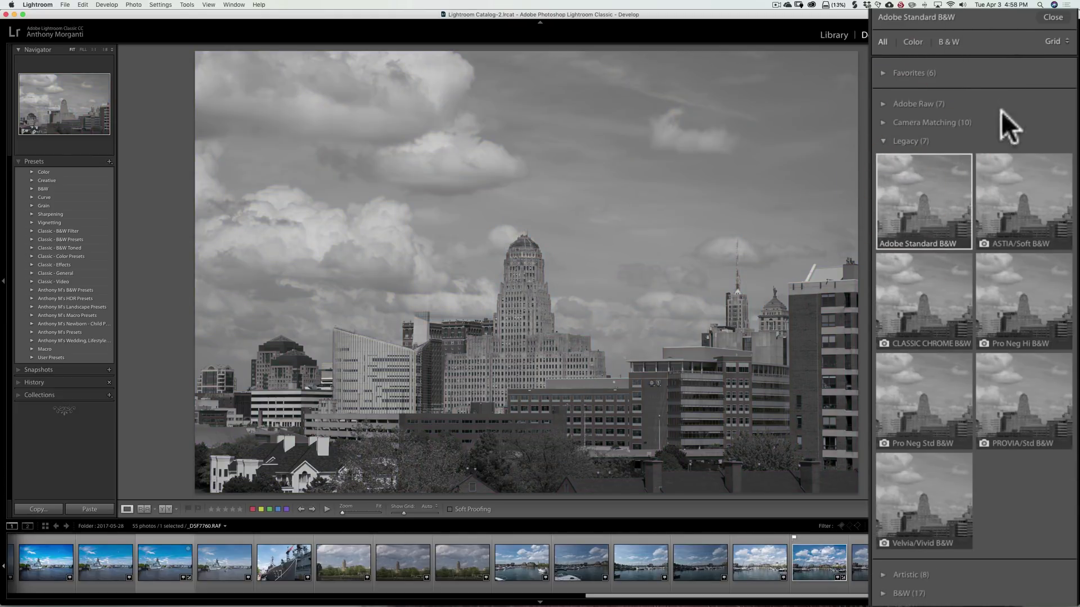
{"action": "left_click", "coordinate": [884, 141]}
{"action": "left_click", "coordinate": [882, 123]}
{"action": "left_click", "coordinate": [912, 169]}
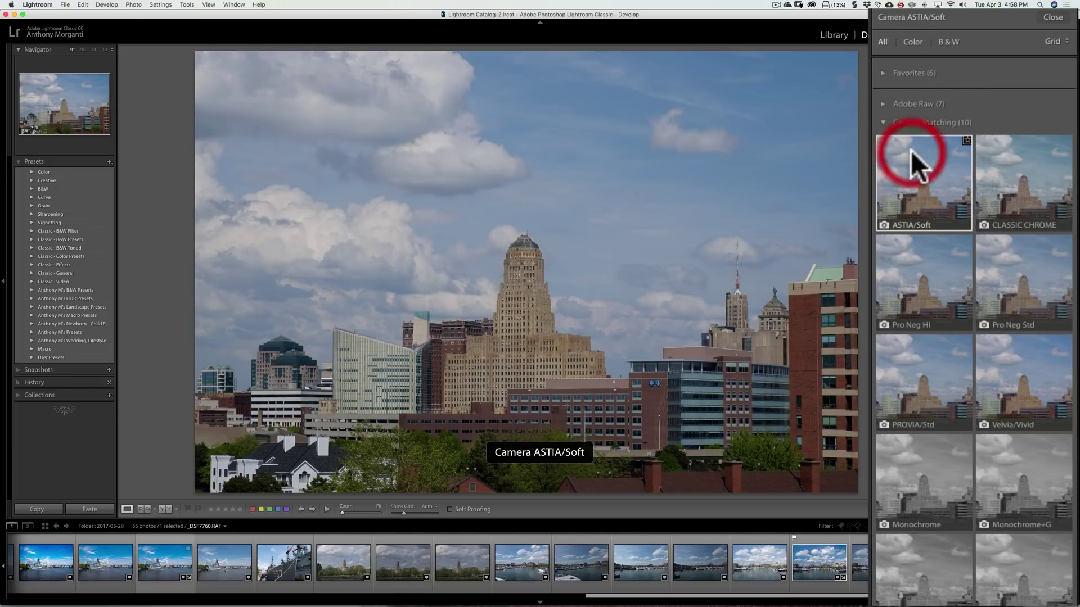
{"action": "left_click", "coordinate": [881, 122]}
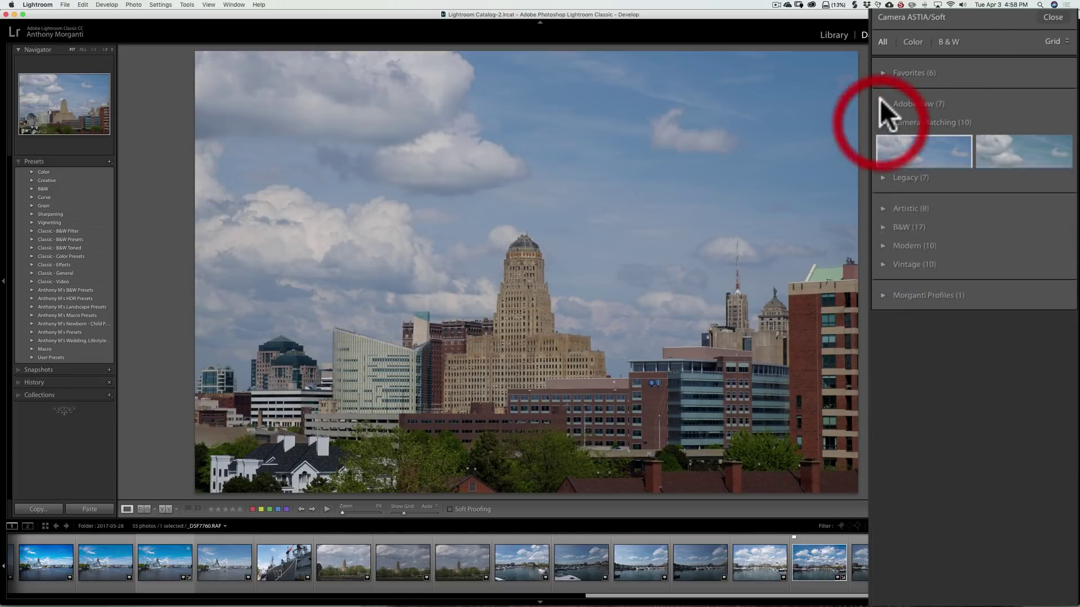
Apply Adobe Color from the Adobe Raw profile group
{"action": "left_click", "coordinate": [883, 104]}
{"action": "left_click", "coordinate": [919, 134]}
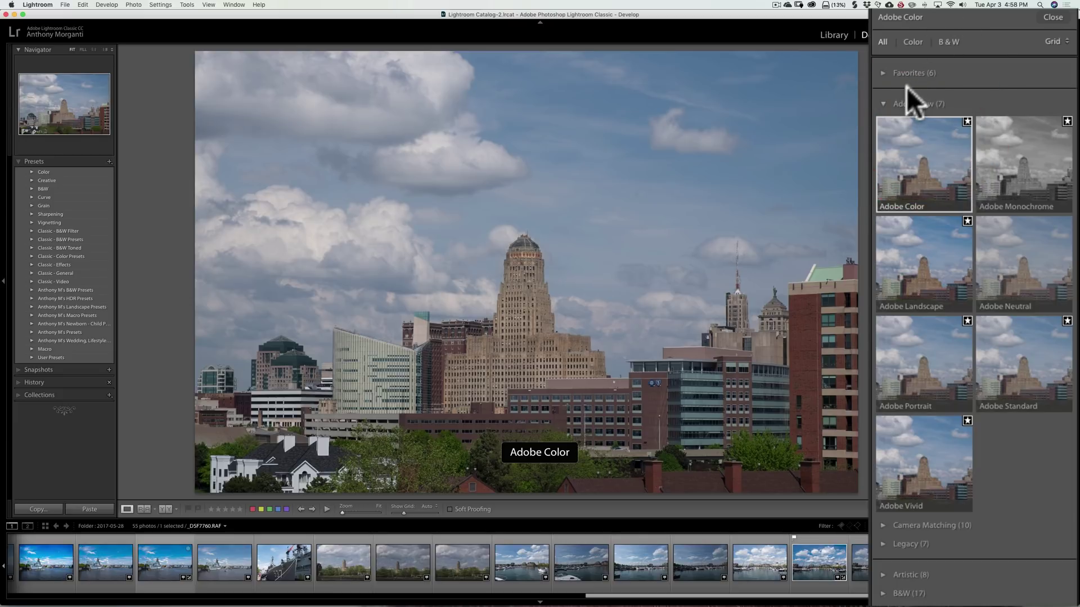
{"action": "left_click", "coordinate": [882, 103]}
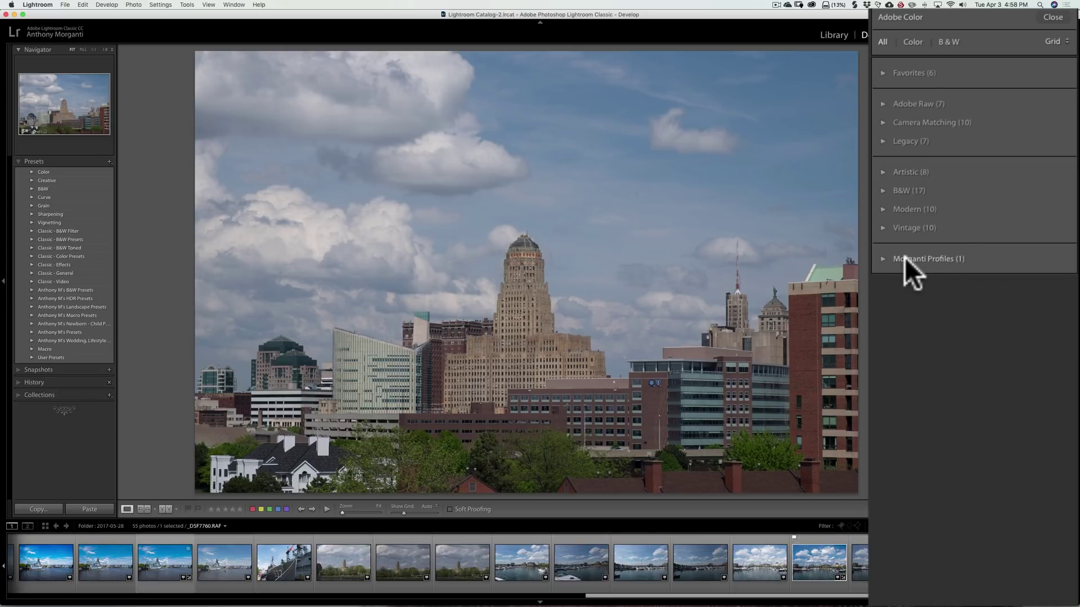
Apply the Big Sky profile from the Morganti Profiles group
{"action": "left_click", "coordinate": [883, 258]}
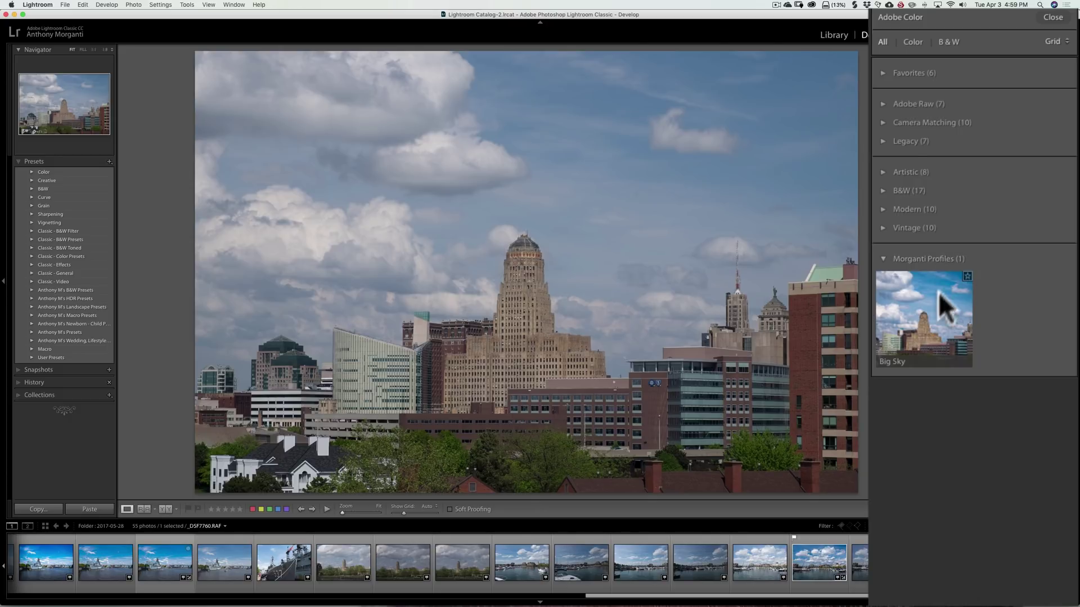
{"action": "mouse_move", "coordinate": [924, 319]}
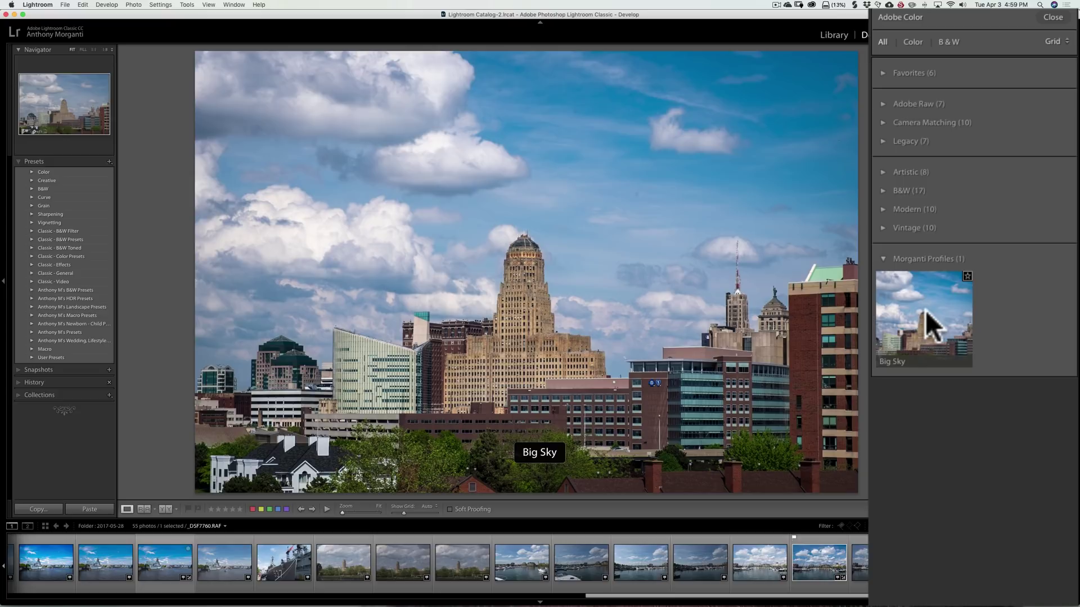
{"action": "left_click", "coordinate": [920, 310]}
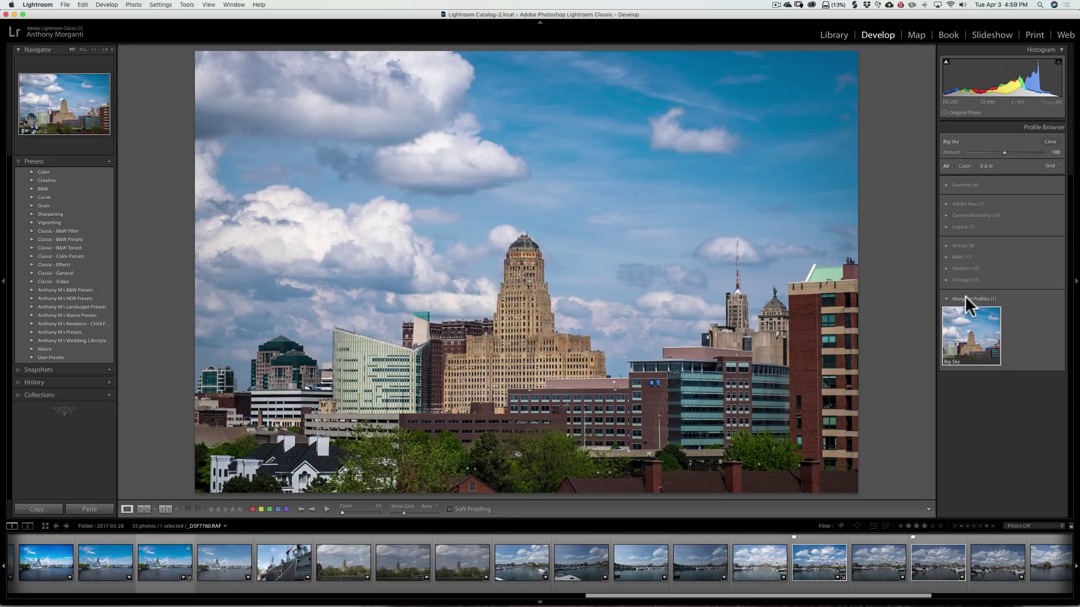
Collapse the Morganti Profiles group, keeping Big Sky applied at full amount
{"action": "left_click", "coordinate": [965, 296]}
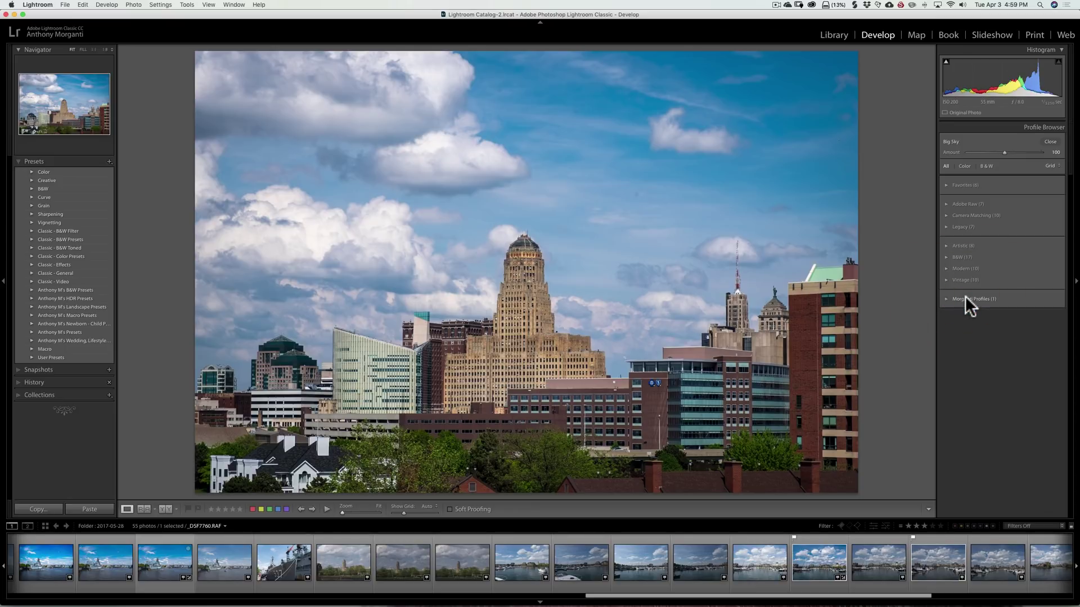